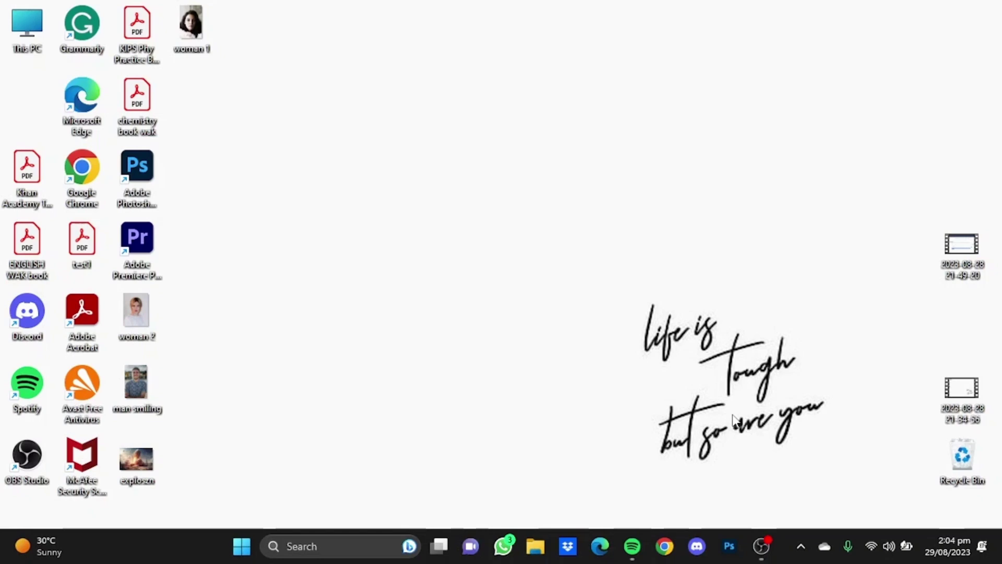
Search 'eleven labs' in Chrome and open the elevenlabs.io speech-synthesis page.
click(664, 546)
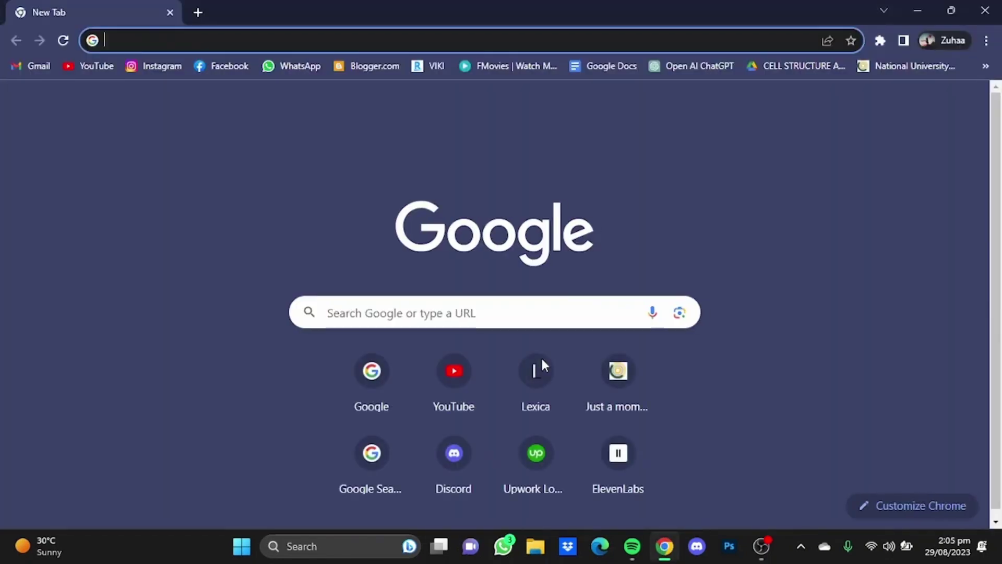
text(eleven)
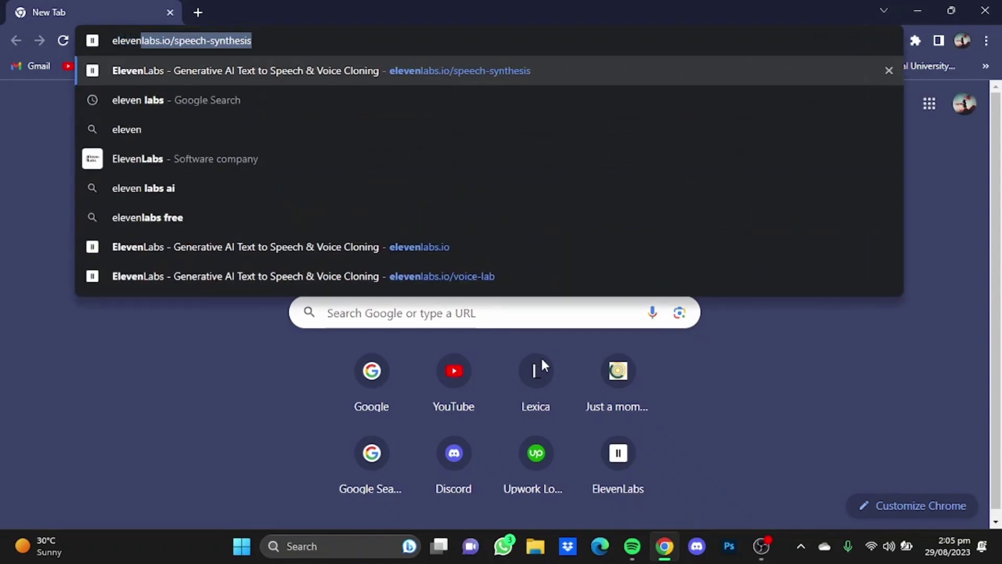
text( labs)
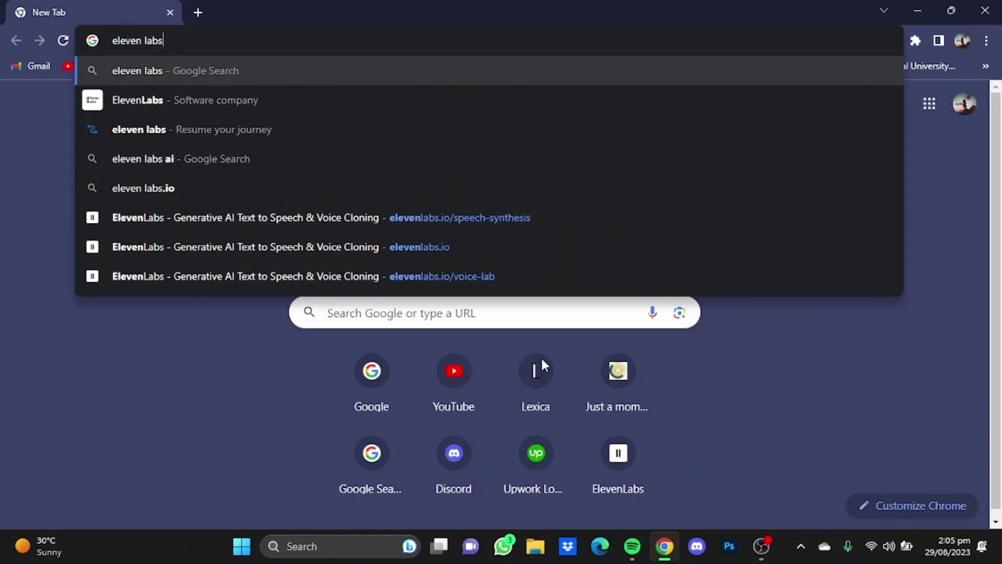
key(Return)
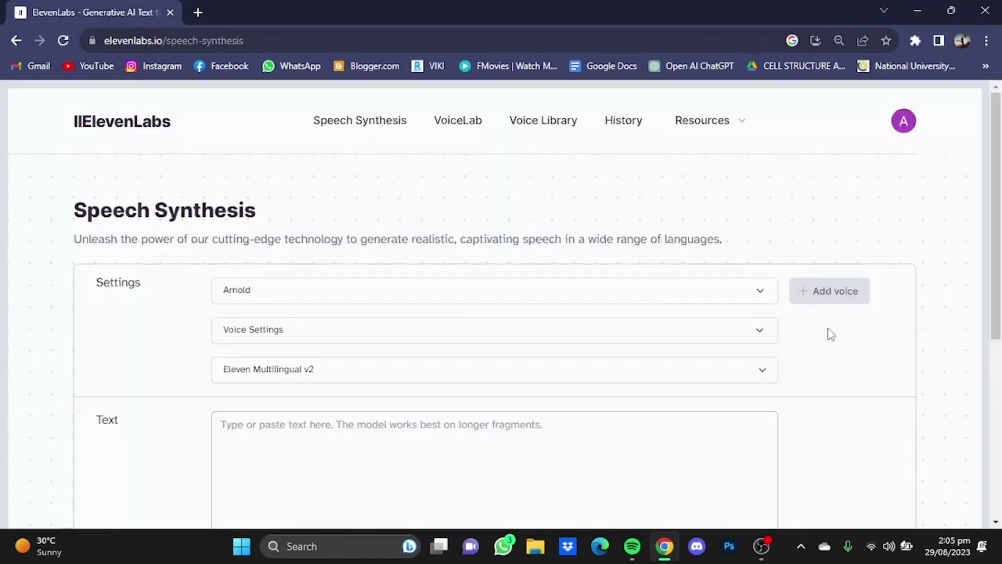
Pick Adam instead of Arnold in the voice dropdown.
click(757, 293)
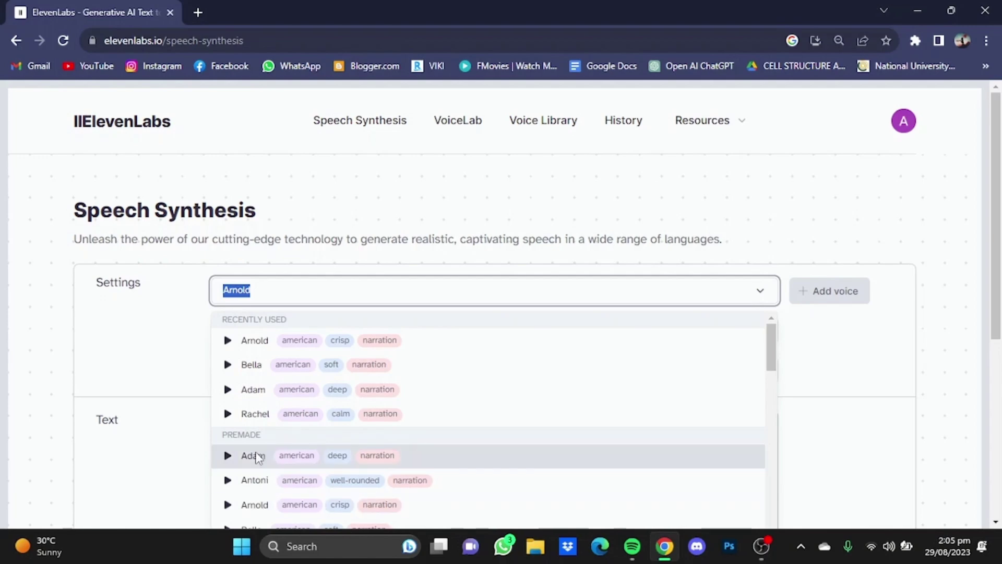
click(250, 391)
scroll(783, 379, down, 3)
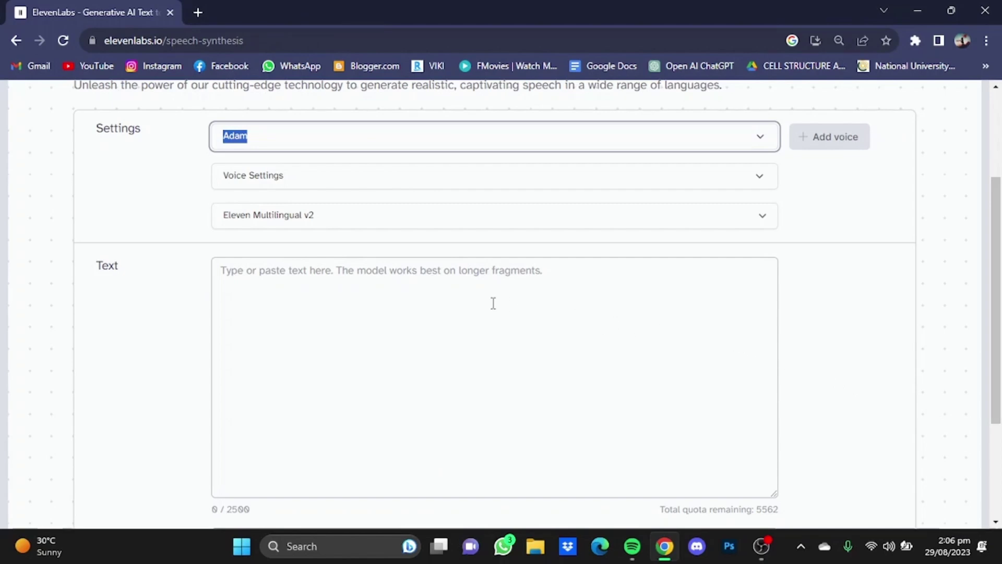
In a new ChatGPT tab, ask 'give me 4 lines on green energy' and select the first two lines.
click(193, 15)
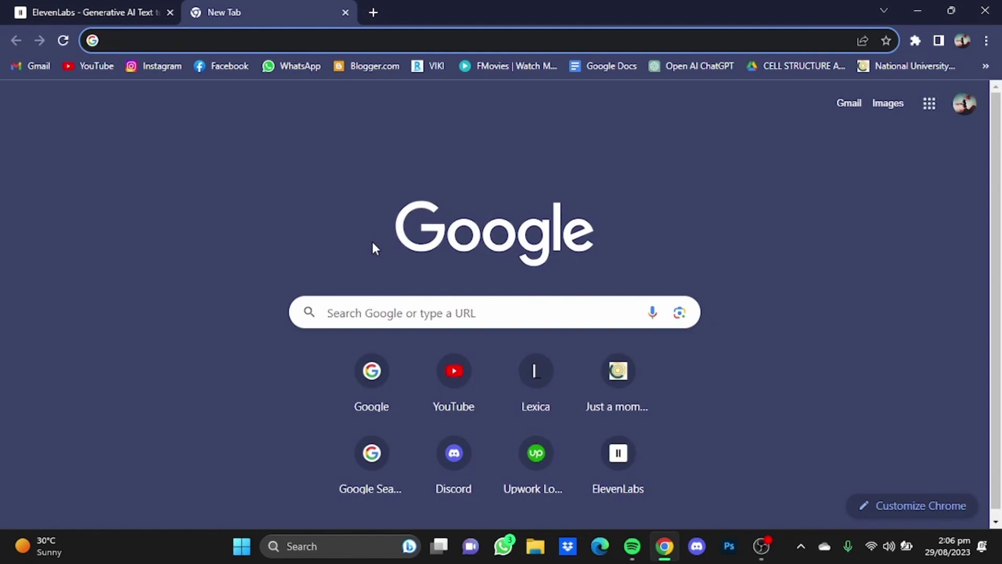
click(675, 59)
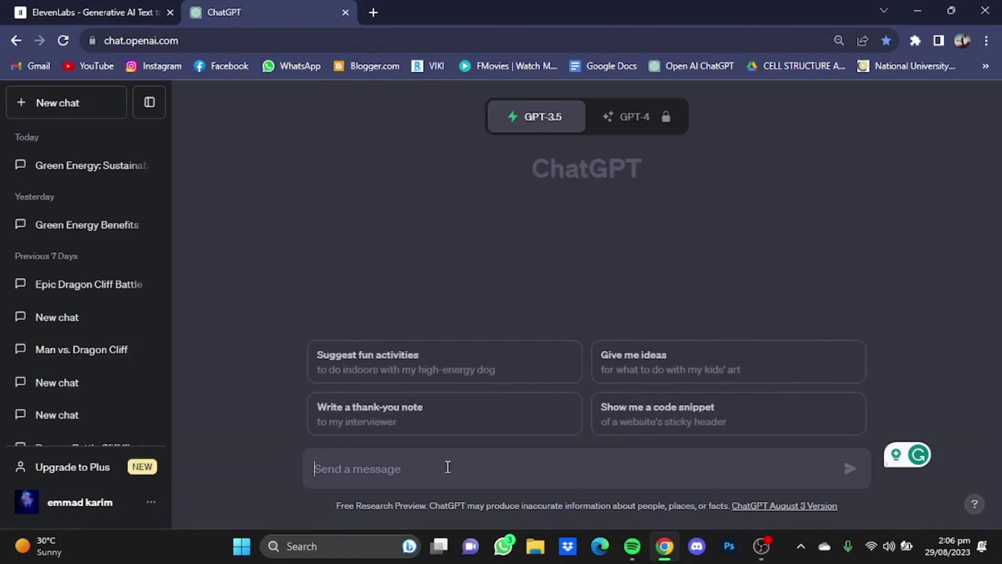
text(g)
key(BackSpace)
text(gi)
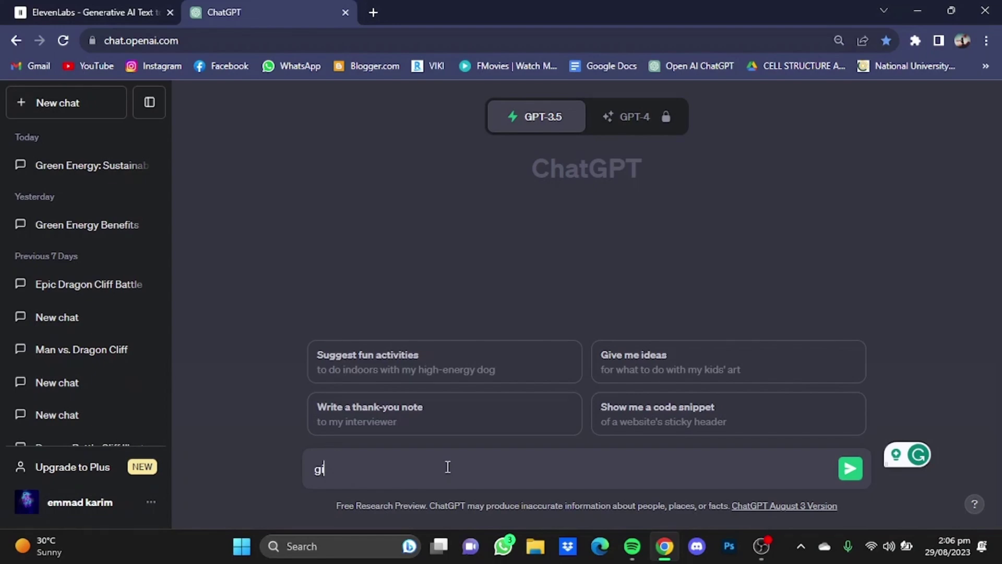
text(ve me 4 lin)
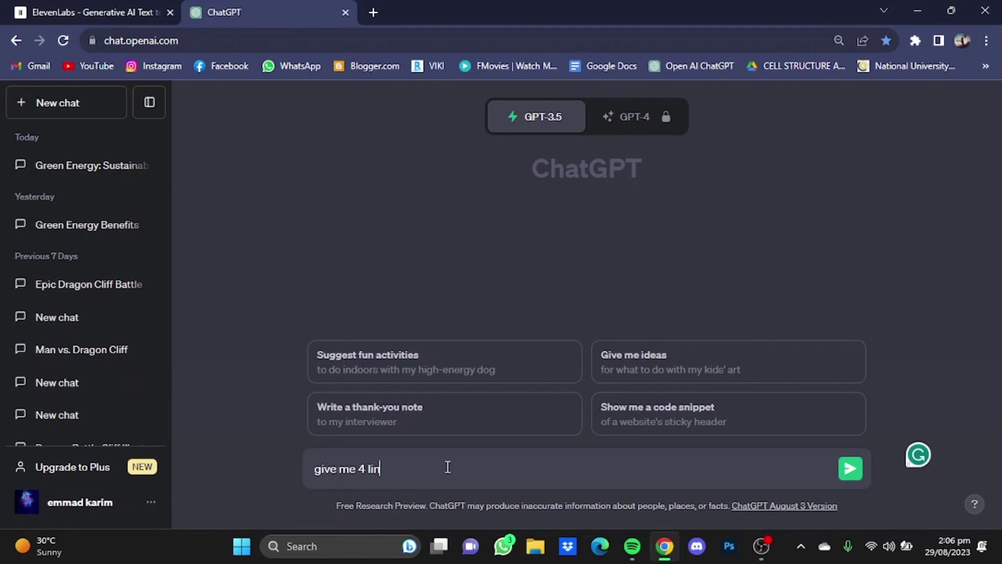
text(es on green energy)
key(Return)
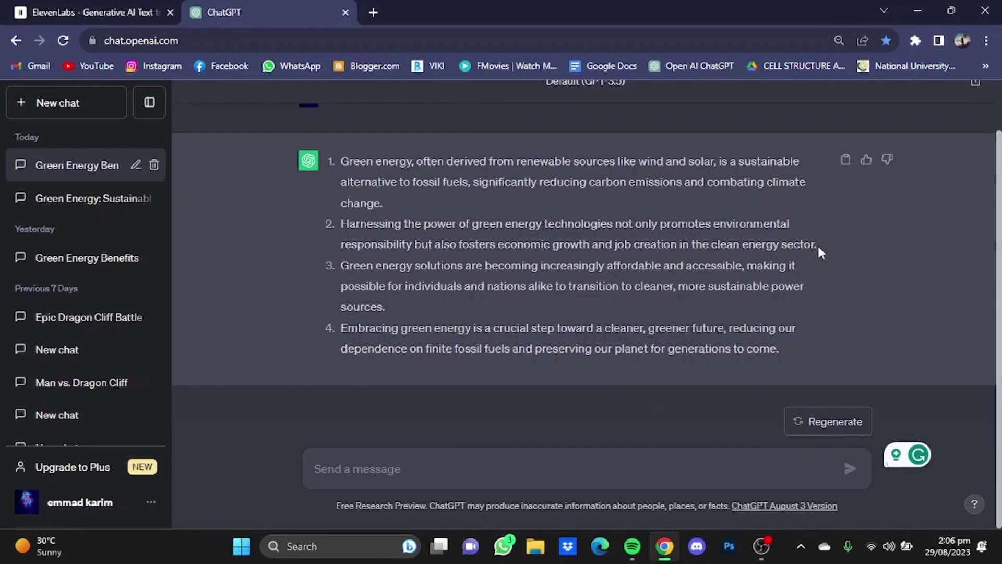
drag(817, 245, 445, 161)
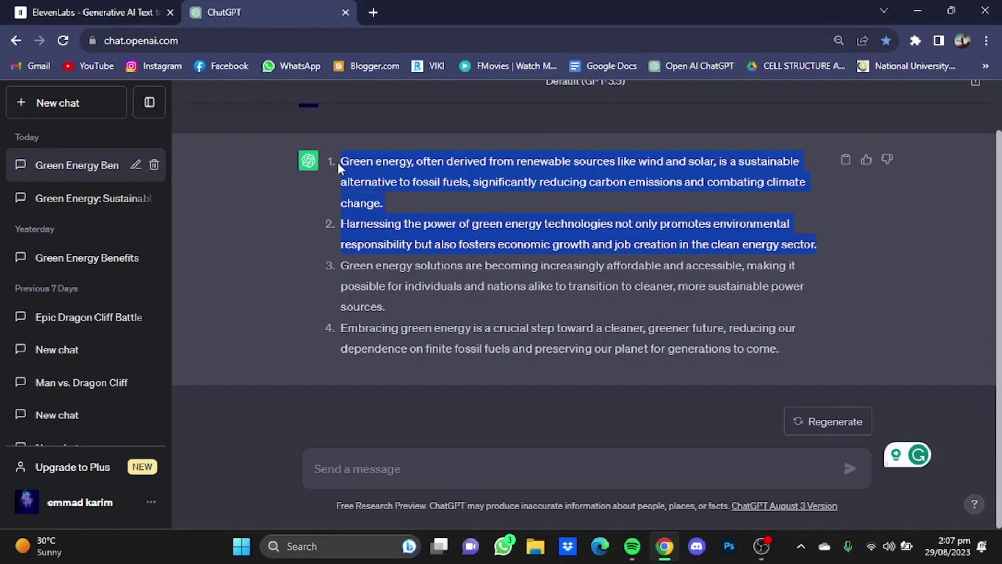
Paste the two copied green-energy paragraphs into the ElevenLabs text box (363 characters).
click(51, 2)
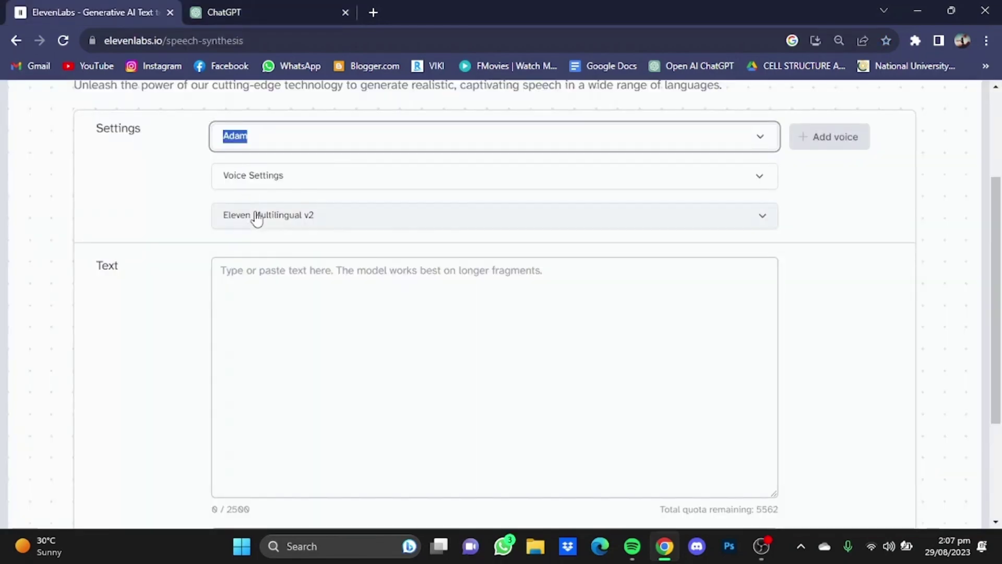
click(271, 271)
text(Green energy, often derived from renewable sources like wind and solar, is a sustainable alternative to fossil fuels, significantly reducing carbon emissions and combating climate change.  Harnessing the power of green energy technologies not only promotes environmental responsibility but also fosters economic growth and job creation in the clean energy sector.)
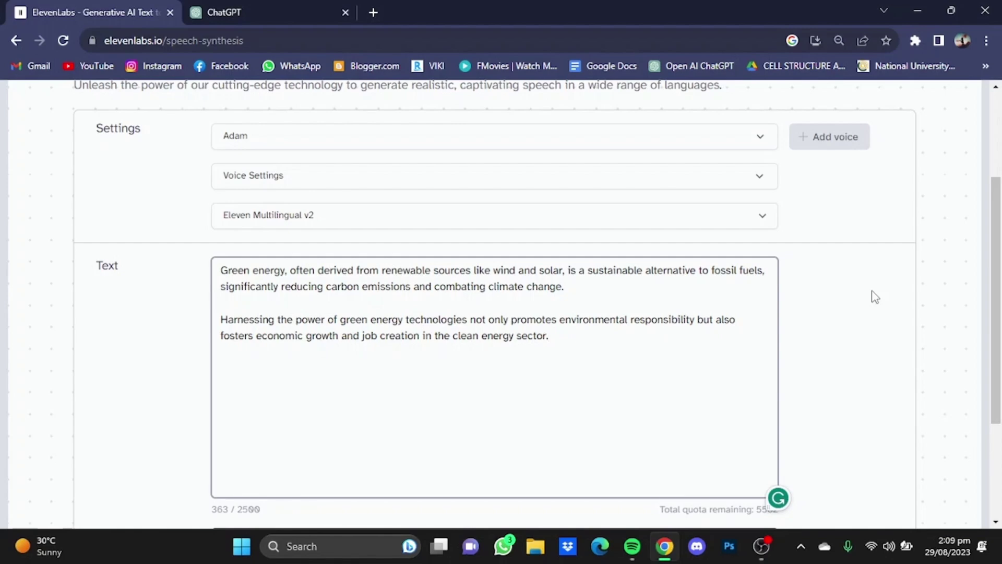
scroll(875, 297, down, 1)
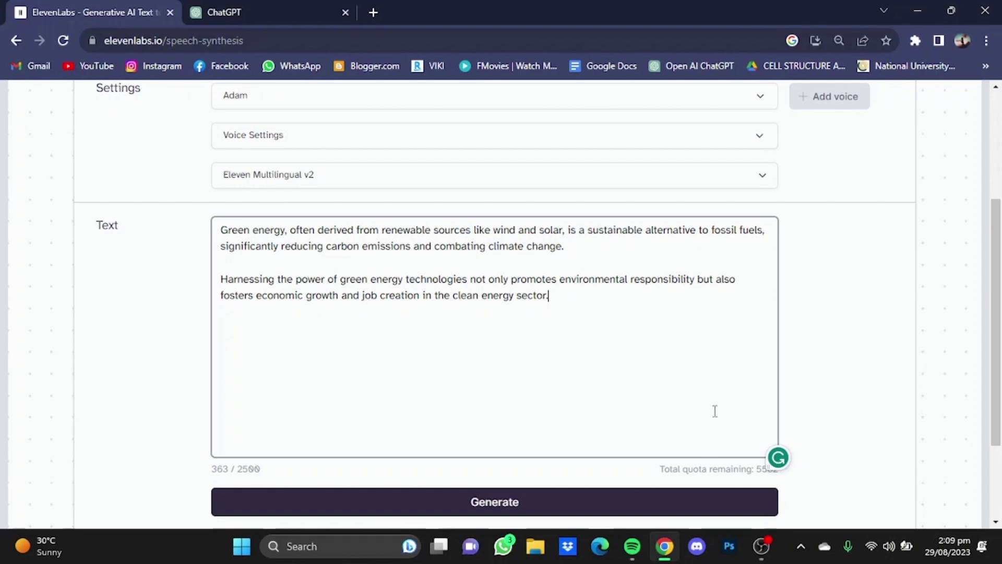
Generate the 24-second Adam clip, play it, and pause around 0:13.
click(522, 516)
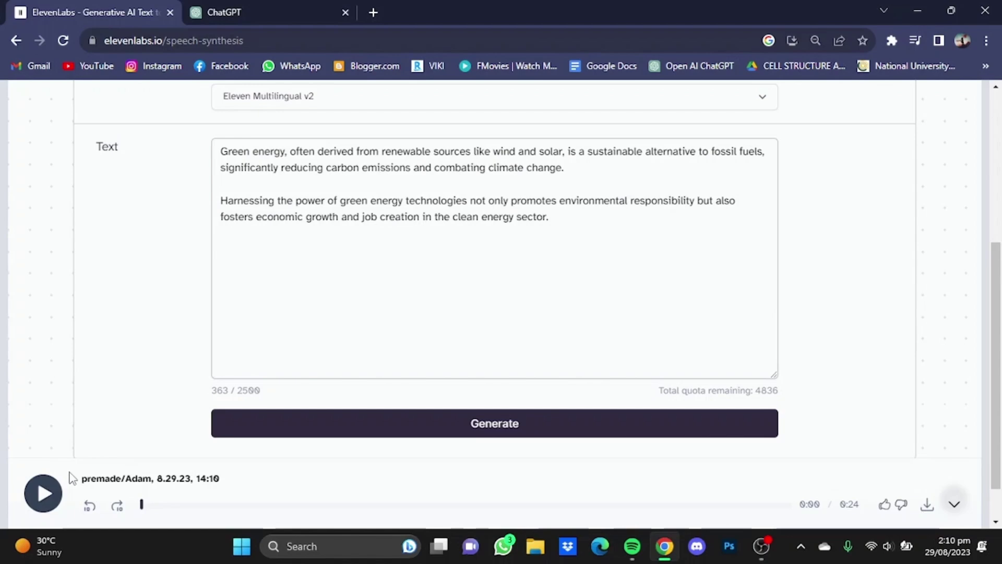
click(43, 493)
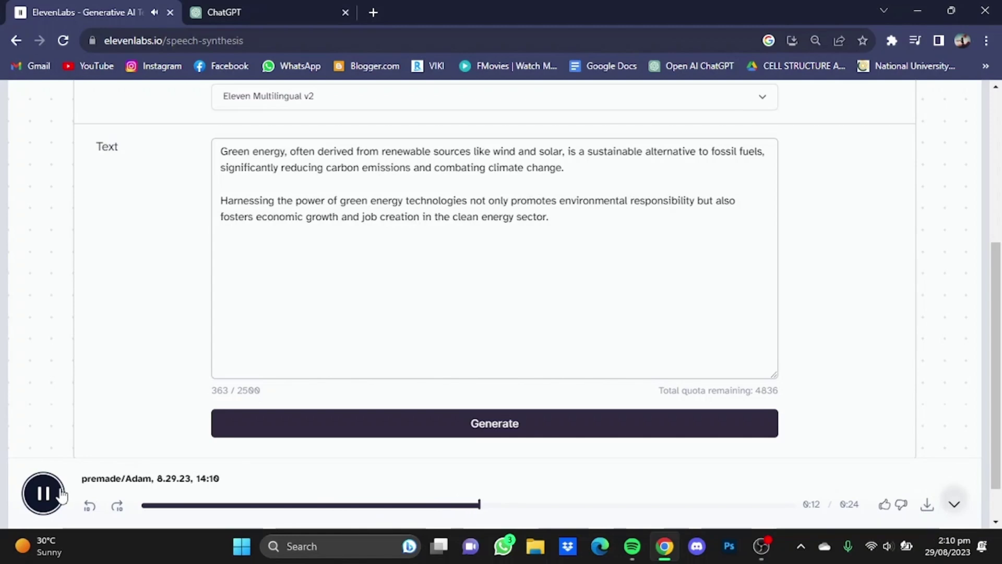
click(61, 494)
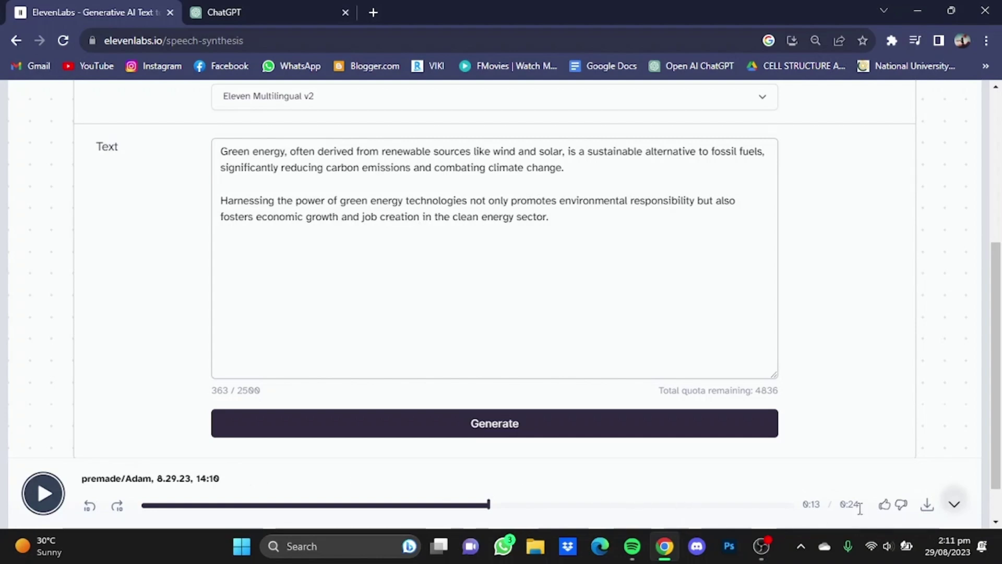
Replace the comma after 'Green energy' with hyphens and the comma after 'solar' with dots.
click(288, 151)
key(BackSpace)
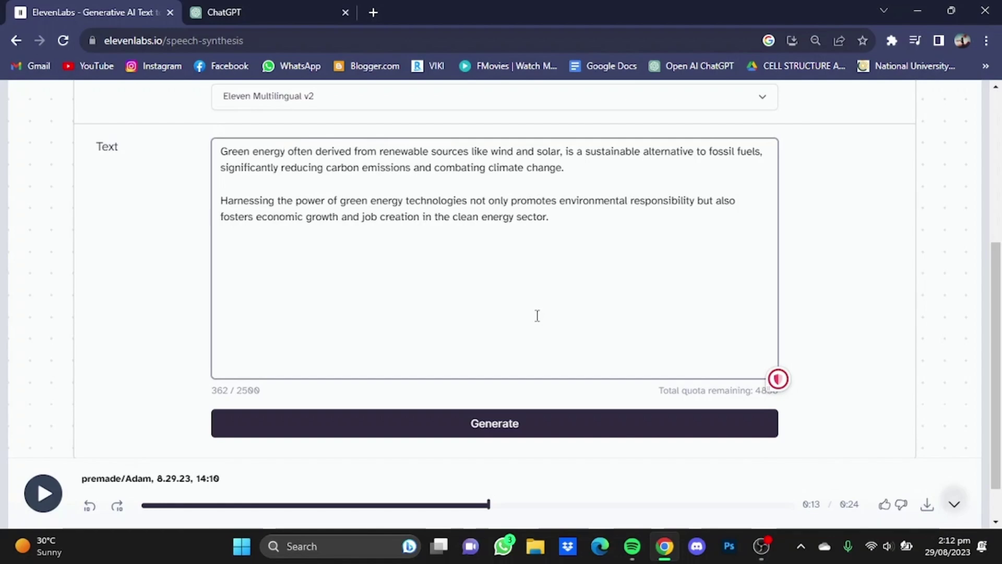
text(----------)
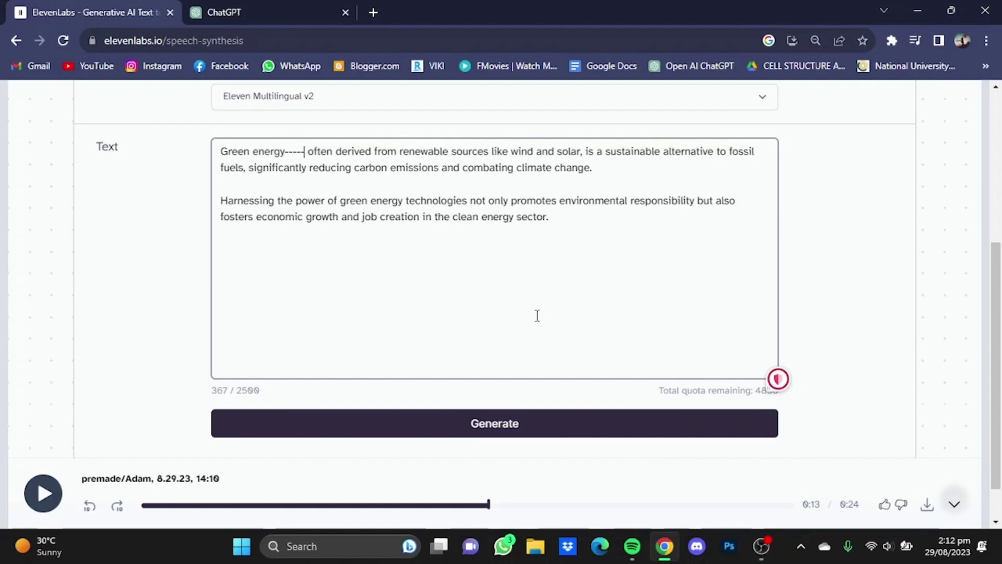
text(--------)
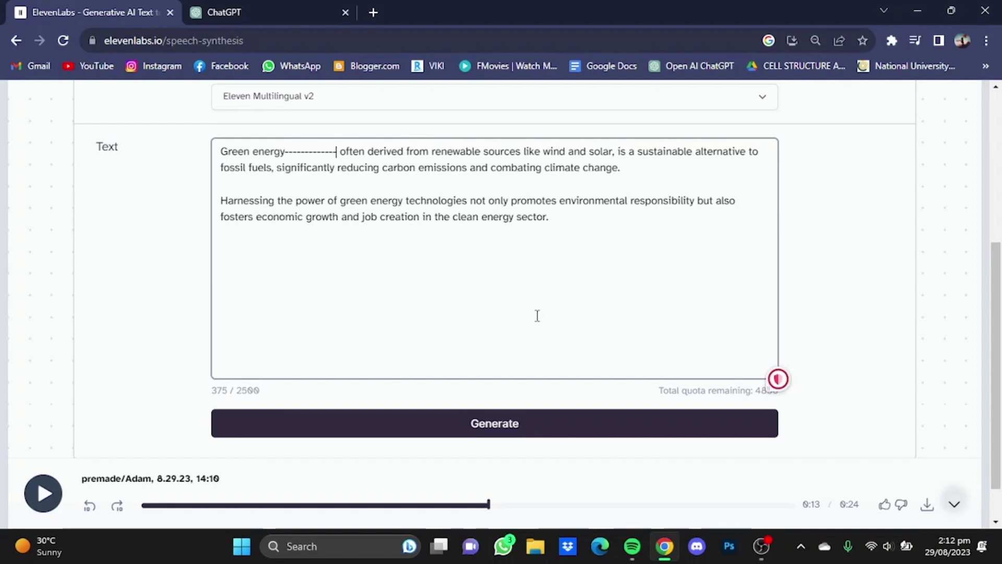
key(Right)
key(Right)
key(Right)
key(Right)
key(Right)
key(Right)
key(Right)
key(Right)
key(Right)
key(Right)
key(Right)
key(Right)
key(Right)
key(Right)
key(Right)
key(Right)
key(Right)
key(Right)
key(Right)
key(Right)
key(Right)
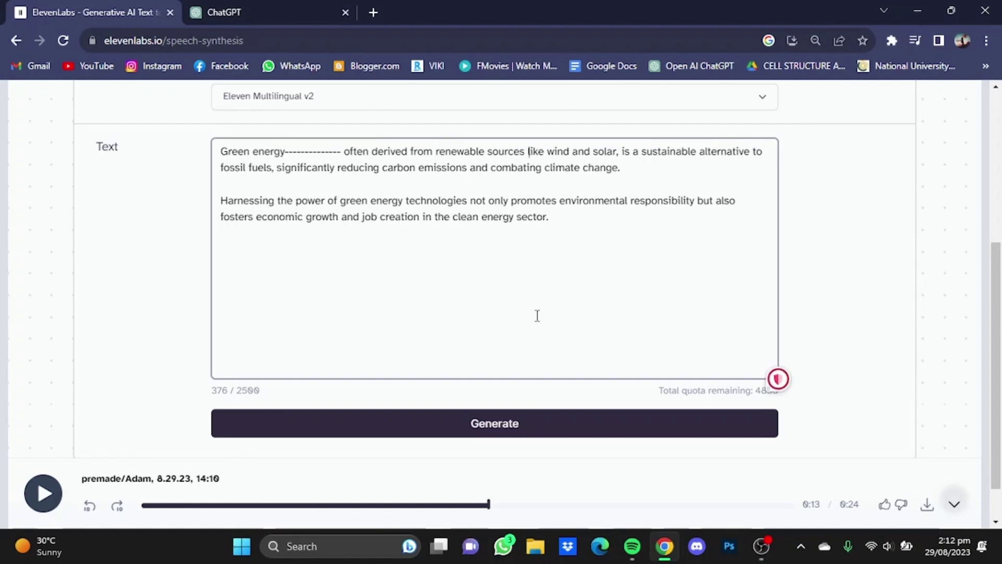
key(Right)
key(Right)
key(Right)
key(Right)
key(Right)
key(Right)
key(Right)
key(Right)
key(Right)
key(Right)
key(Right)
key(Right)
key(Right)
key(Right)
key(BackSpace)
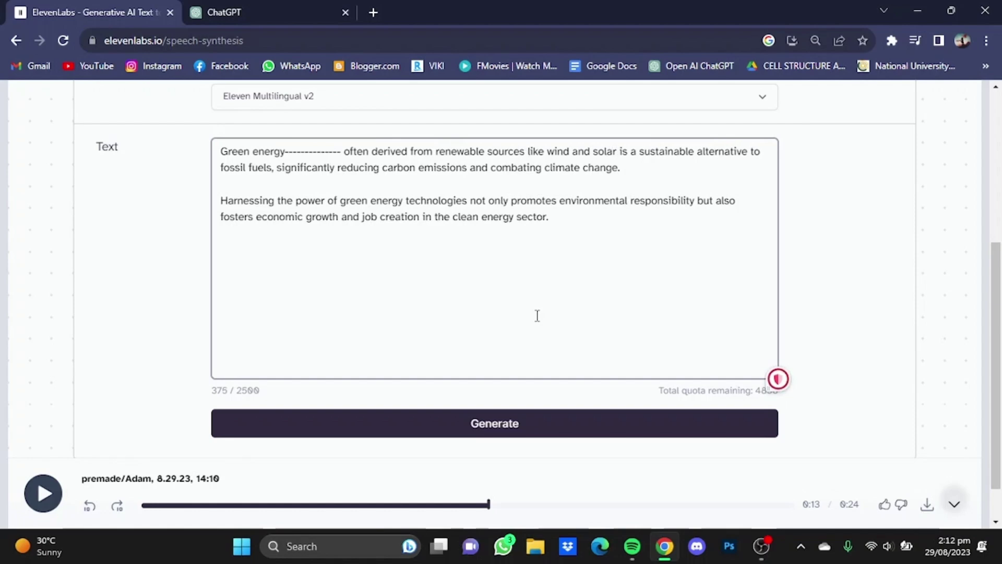
text(.)
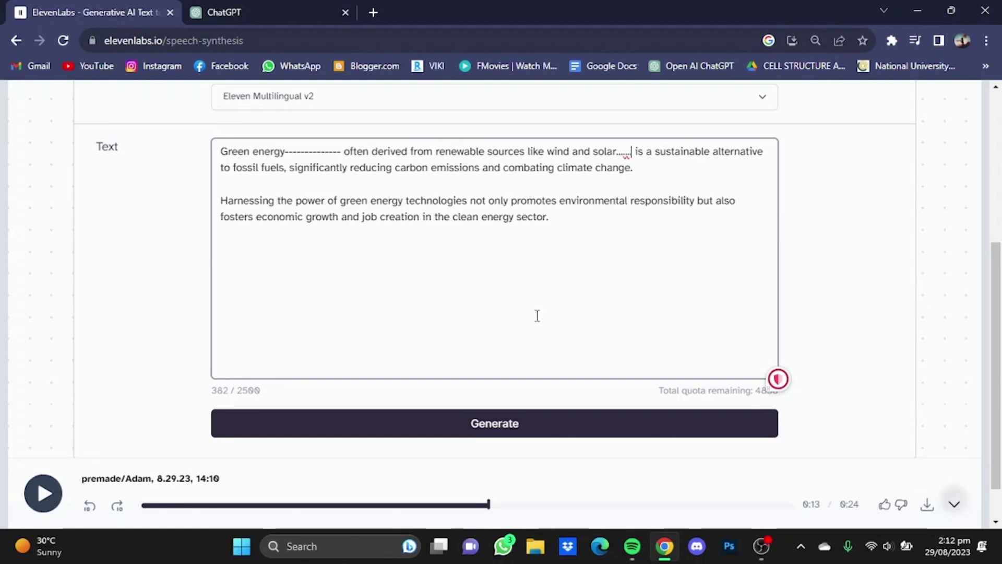
text(...................)
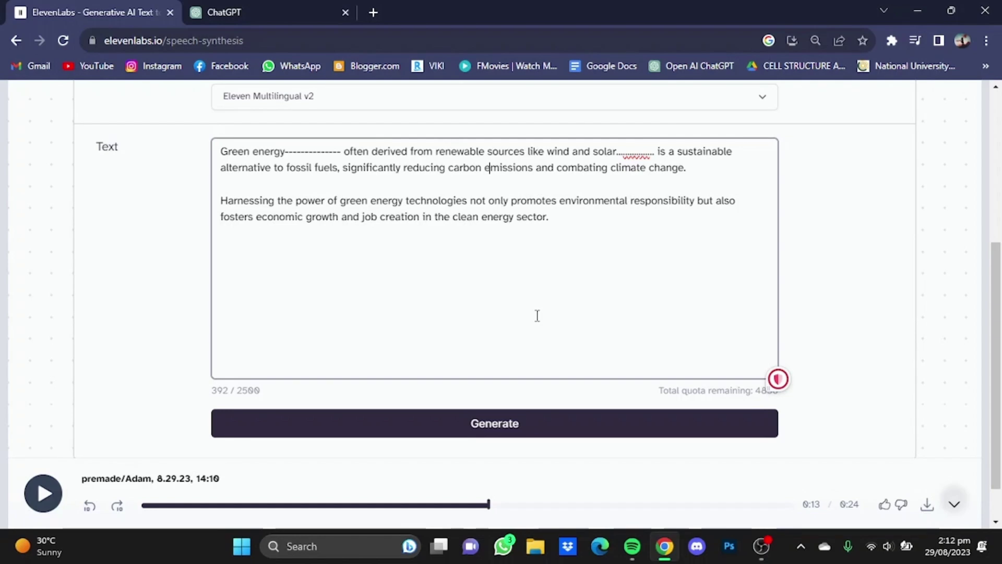
Add a run of dots after 'emissions' and replace the comma after 'fuels' with hyphens.
key(Right)
key(Right)
key(Right)
key(Right)
text(...........)
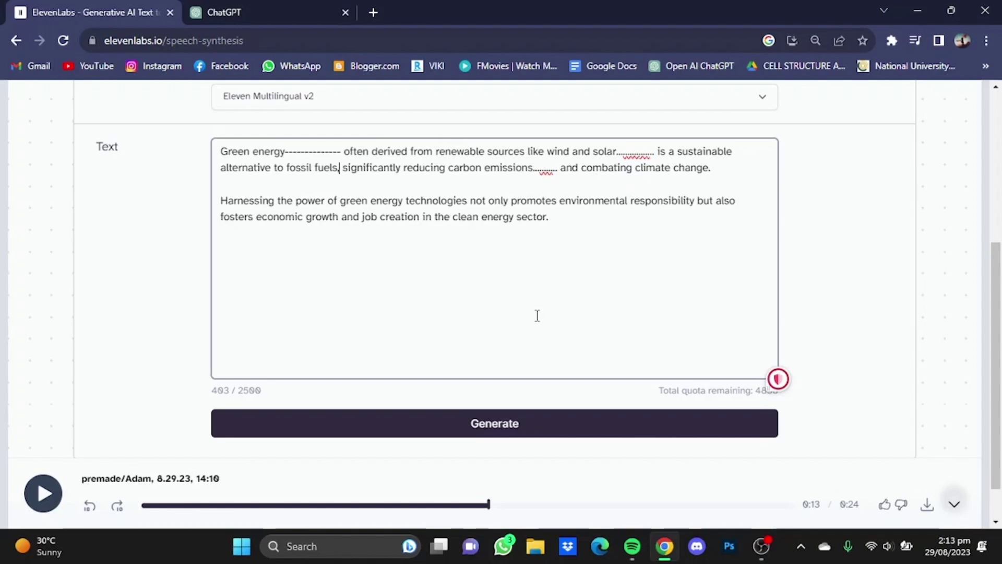
key(Right)
key(BackSpace)
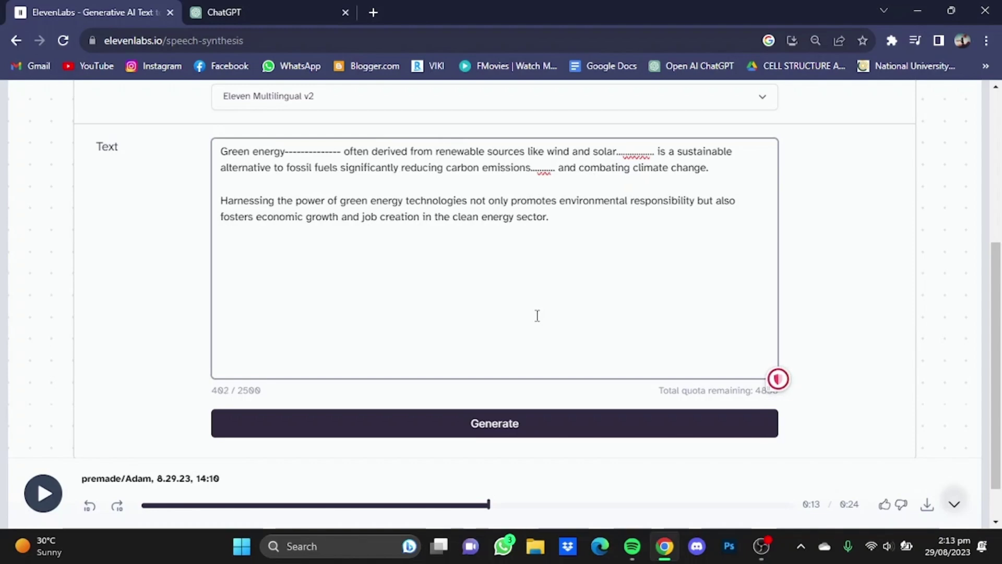
text(---------)
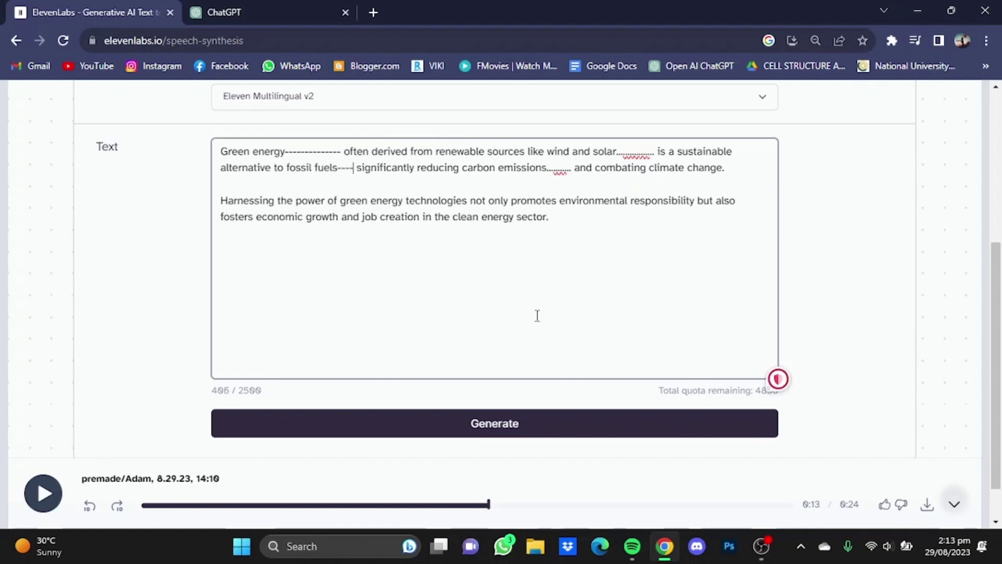
text(----)
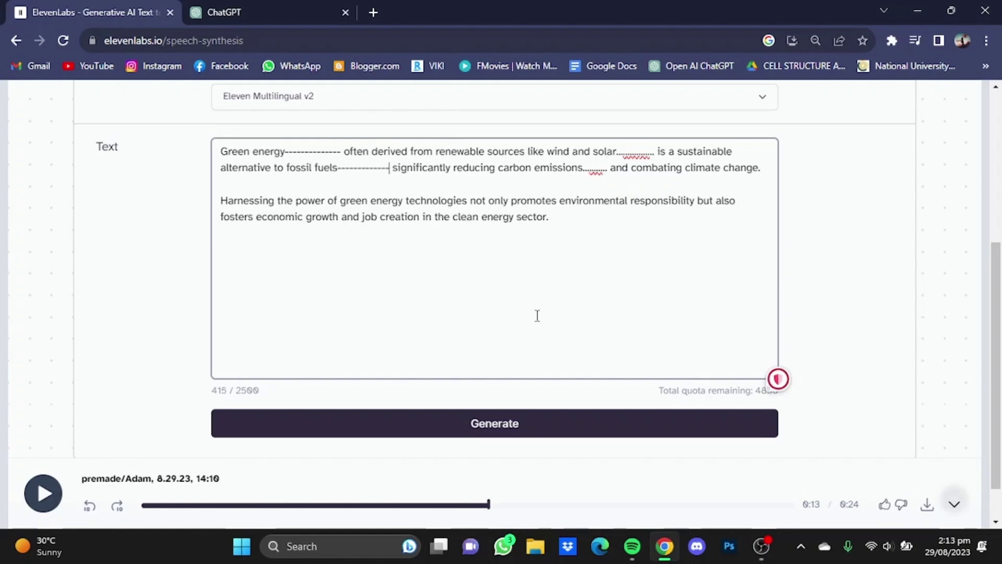
Regenerate the 415-character text as a 28-second Adam clip and play it to 0:16.
click(446, 425)
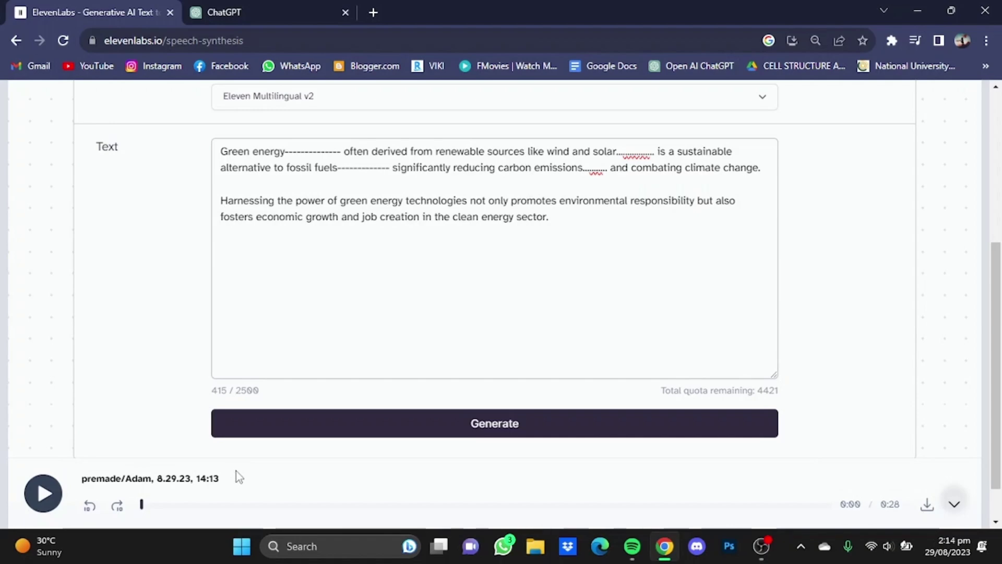
click(53, 501)
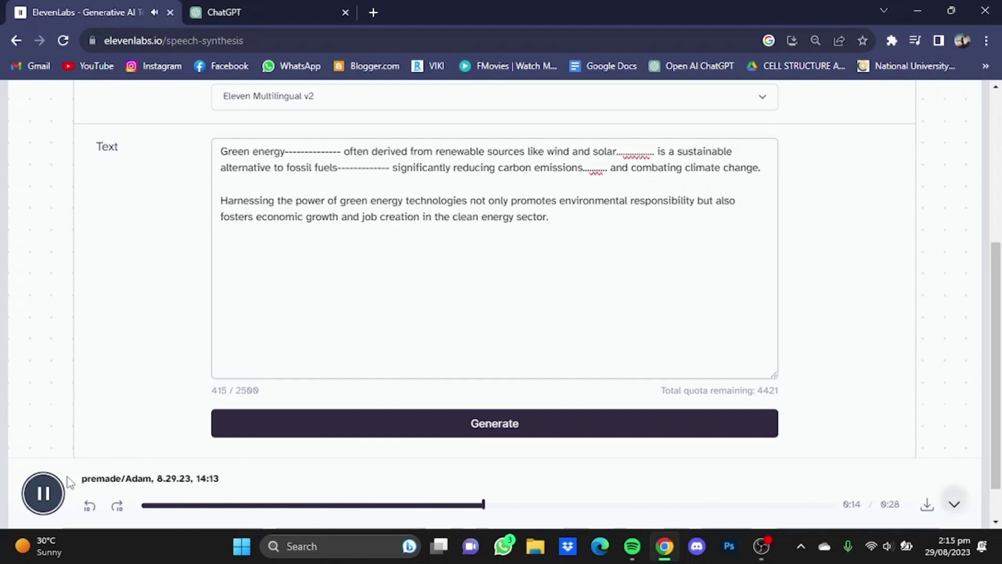
click(61, 485)
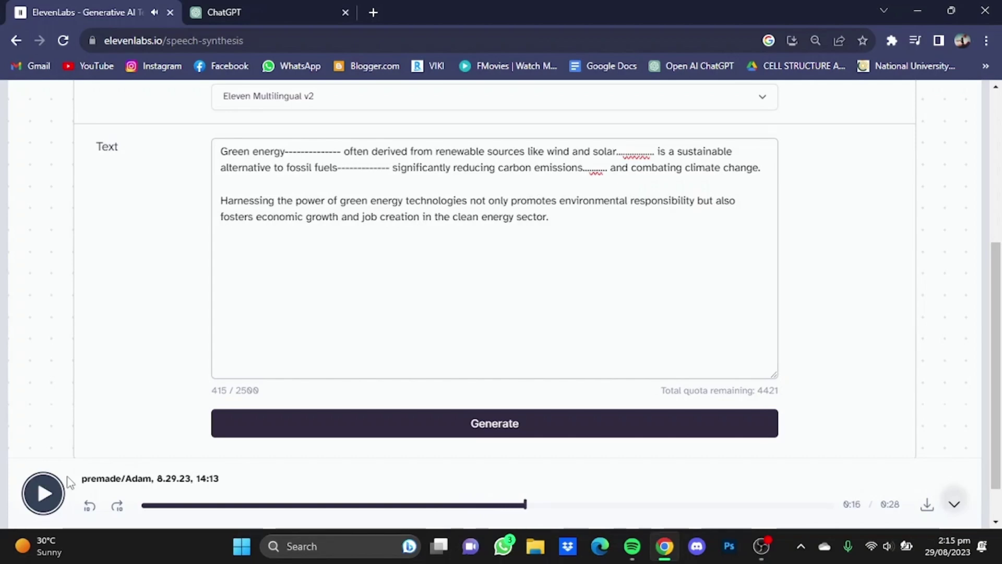